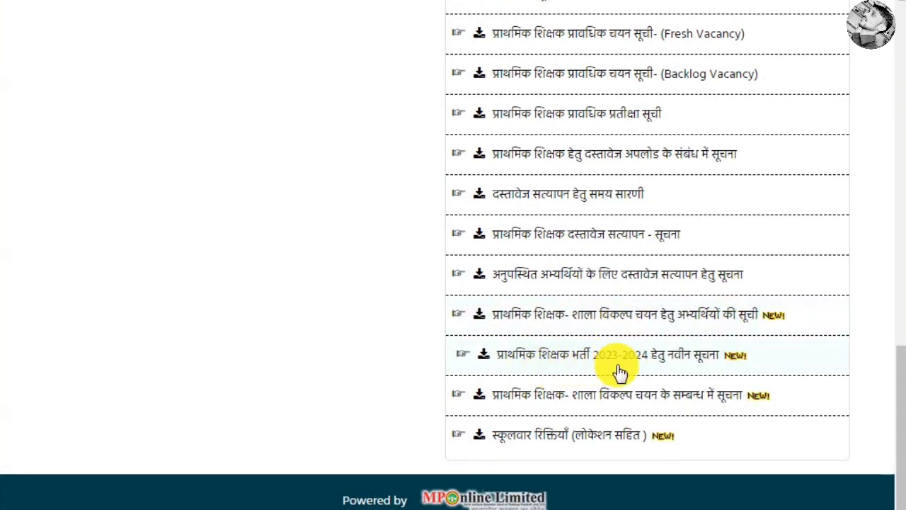
# Open the प्राथमिक शिक्षक candidate list for school choice selection and display UnReserved, Non Guest Faculty candidates after solving the captcha sum.
pyautogui.click(605, 318)
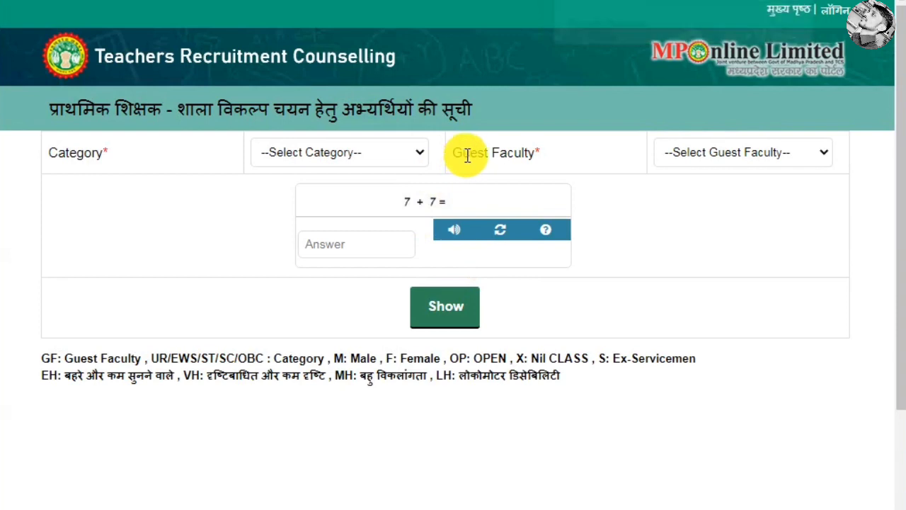
pyautogui.click(354, 160)
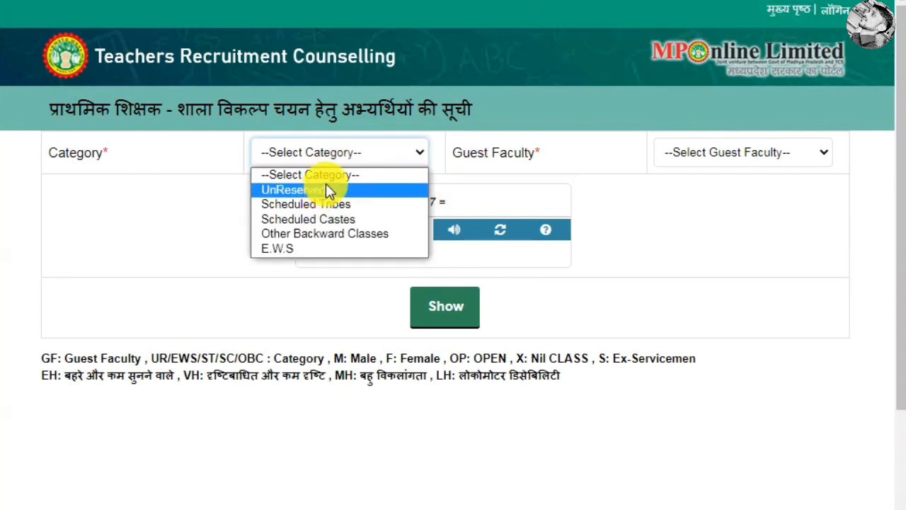
pyautogui.click(319, 190)
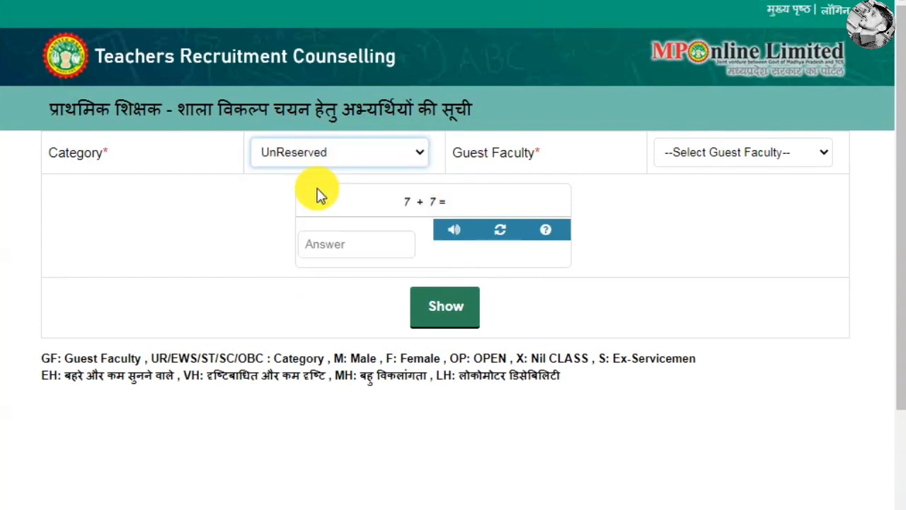
pyautogui.click(730, 151)
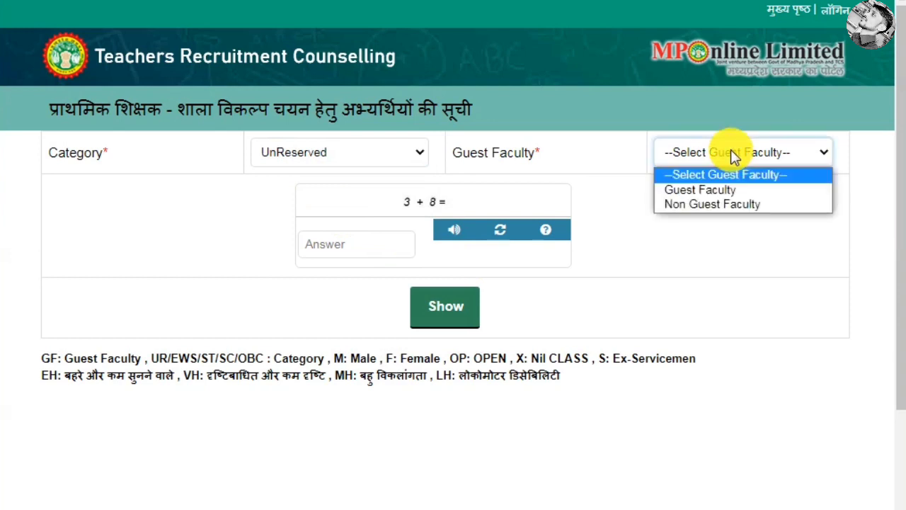
pyautogui.click(712, 206)
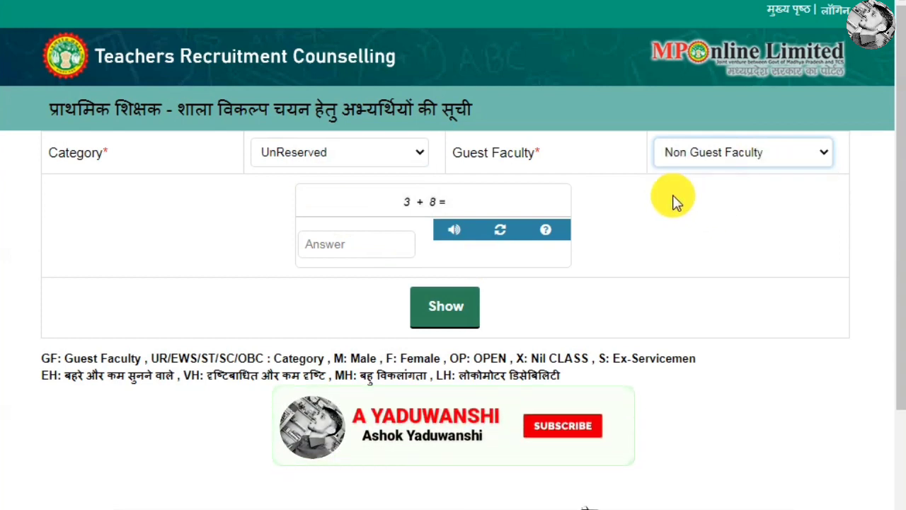
pyautogui.click(386, 236)
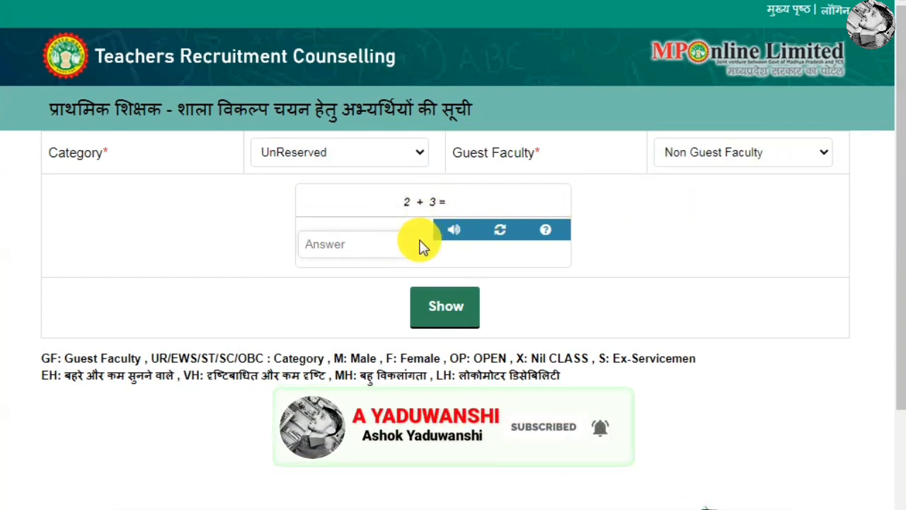
pyautogui.write('5')
pyautogui.click(456, 324)
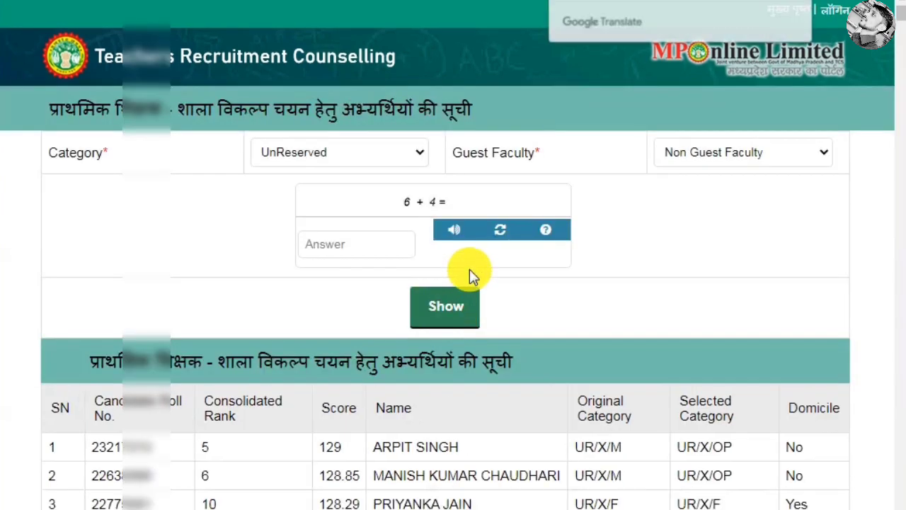
pyautogui.scroll(-5, 269, 326)
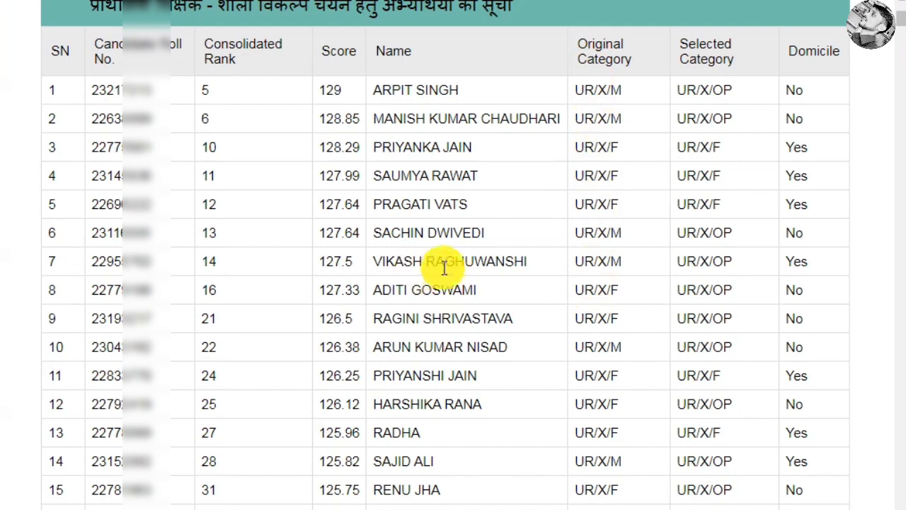
# Open the candidate login form from the counselling page, choose प्राथमिक शिक्षक as the post, and go through the roll number and password fields.
pyautogui.hotkey('alt', 'Left')
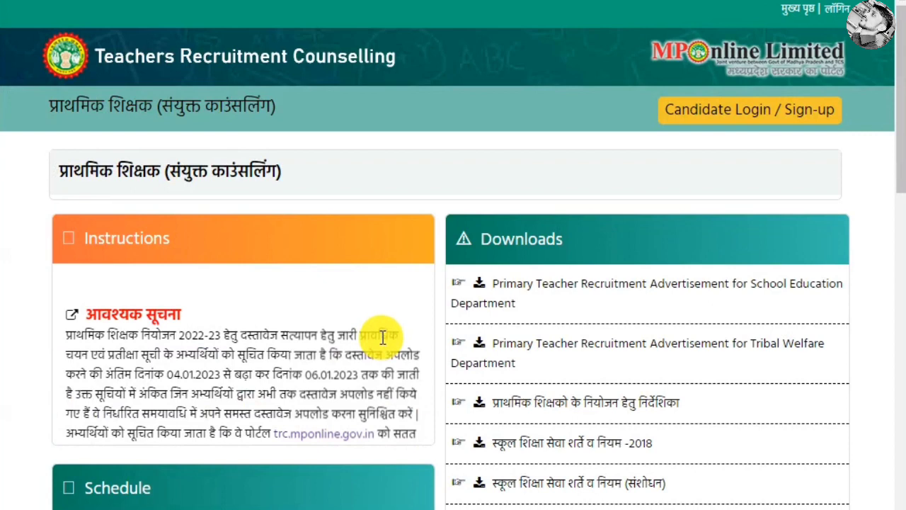
pyautogui.click(744, 117)
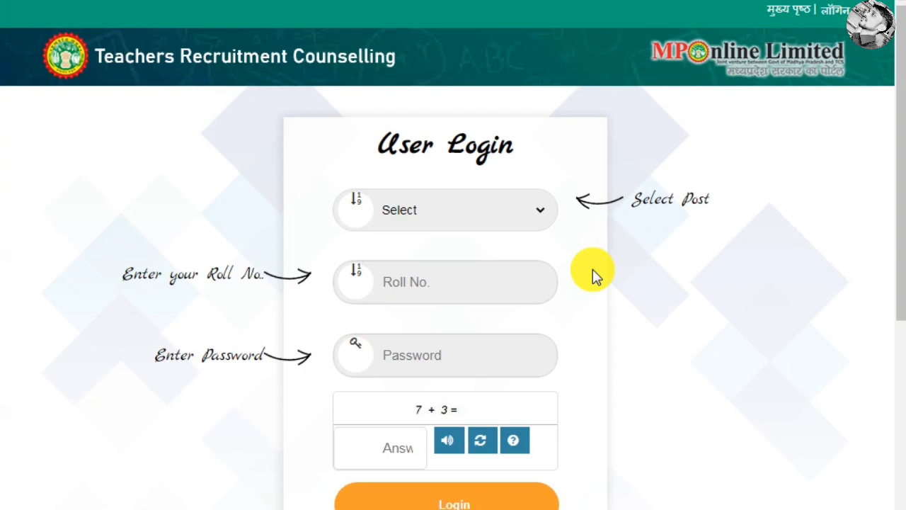
pyautogui.click(511, 216)
pyautogui.click(462, 301)
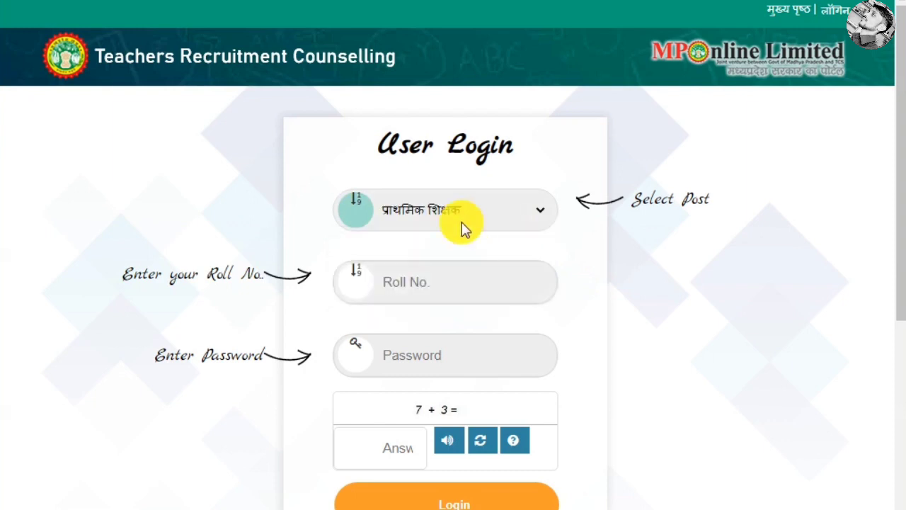
pyautogui.scroll(-1, 379, 462)
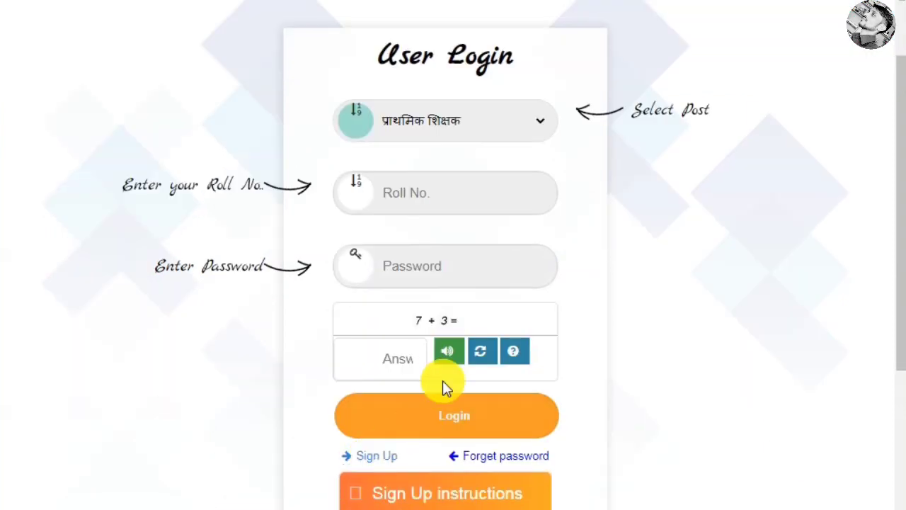
pyautogui.scroll(1, 392, 434)
pyautogui.click(481, 216)
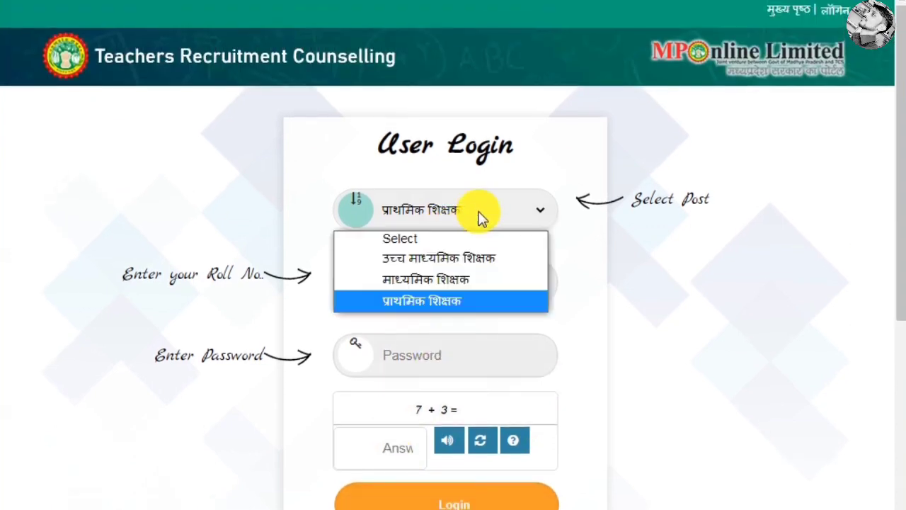
pyautogui.click(480, 216)
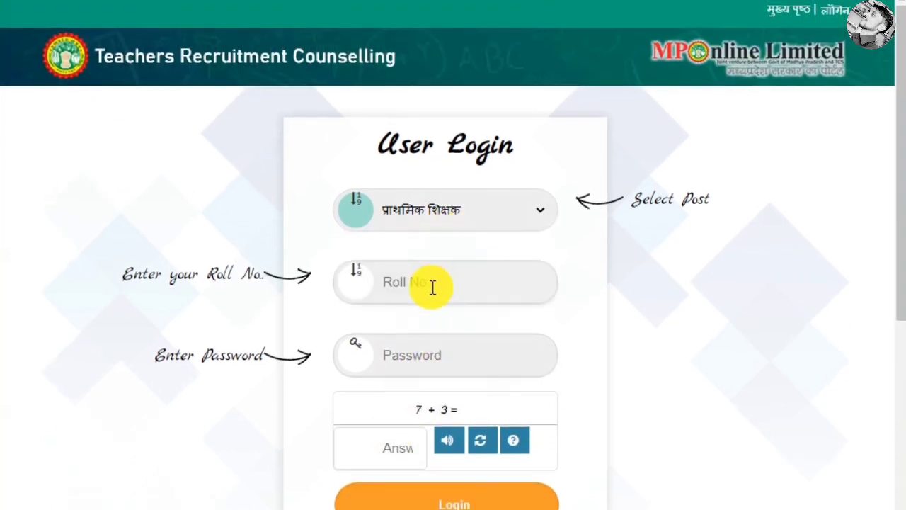
pyautogui.click(466, 281)
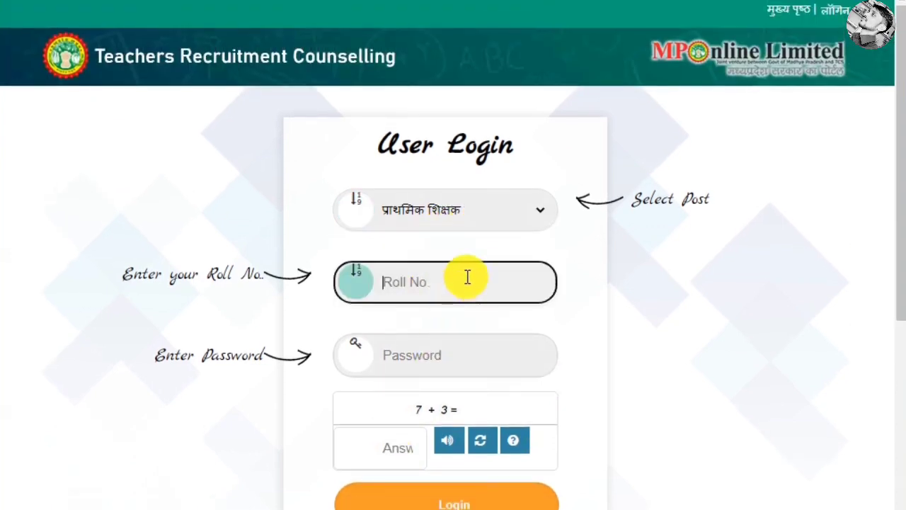
pyautogui.click(433, 360)
# Review the candidate's reservation details and the educational qualification text on the profile page.
pyautogui.scroll(-2, 437, 355)
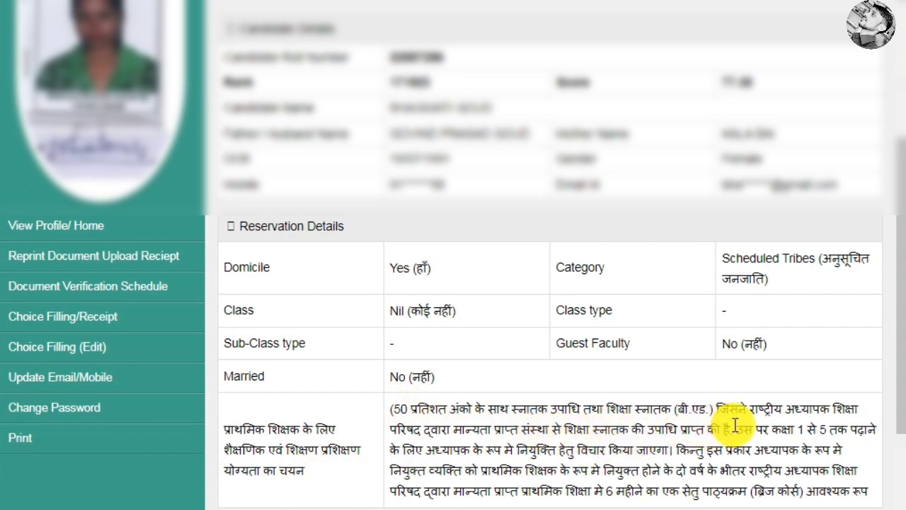
pyautogui.moveTo(391, 408); pyautogui.dragTo(824, 484)
pyautogui.click(824, 484)
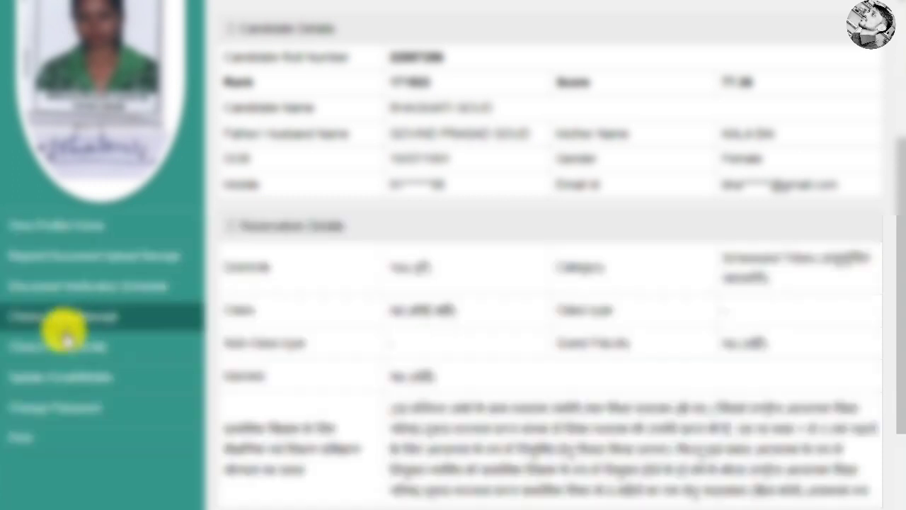
# Open the school choice filling form and accept the notice about choosing schools.
pyautogui.click(63, 327)
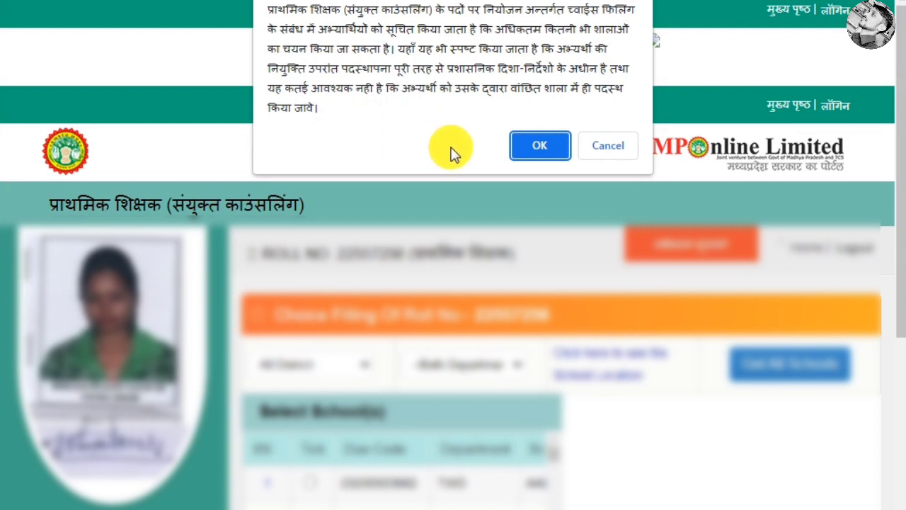
pyautogui.click(540, 145)
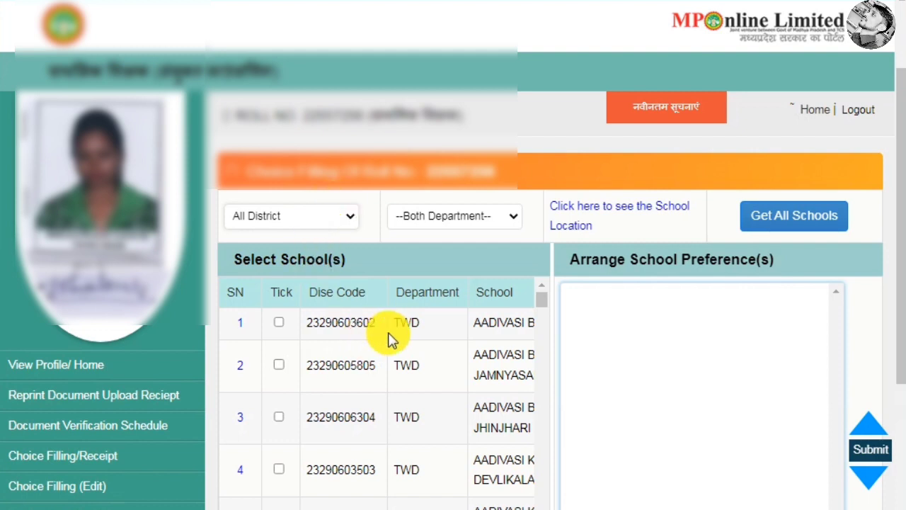
# Set the school list's district filter to Bhopal and keep the department filter on Both Department.
pyautogui.click(336, 216)
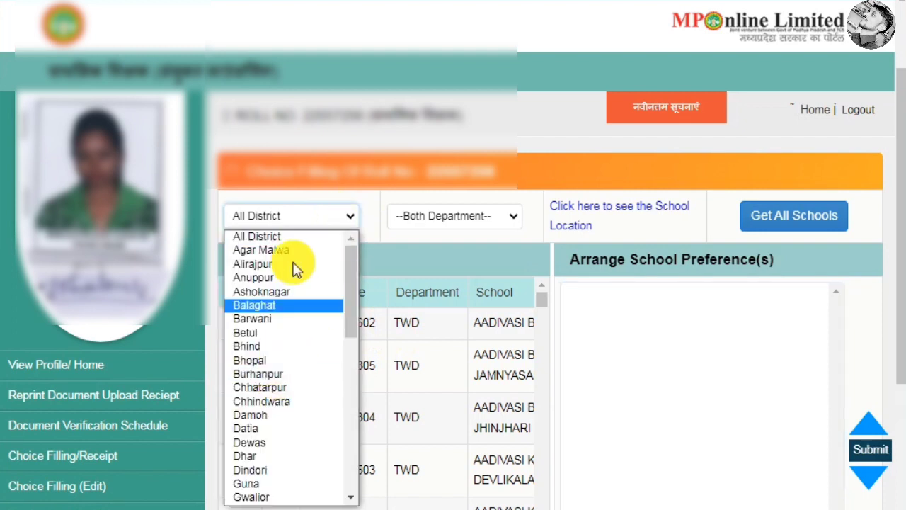
pyautogui.click(327, 216)
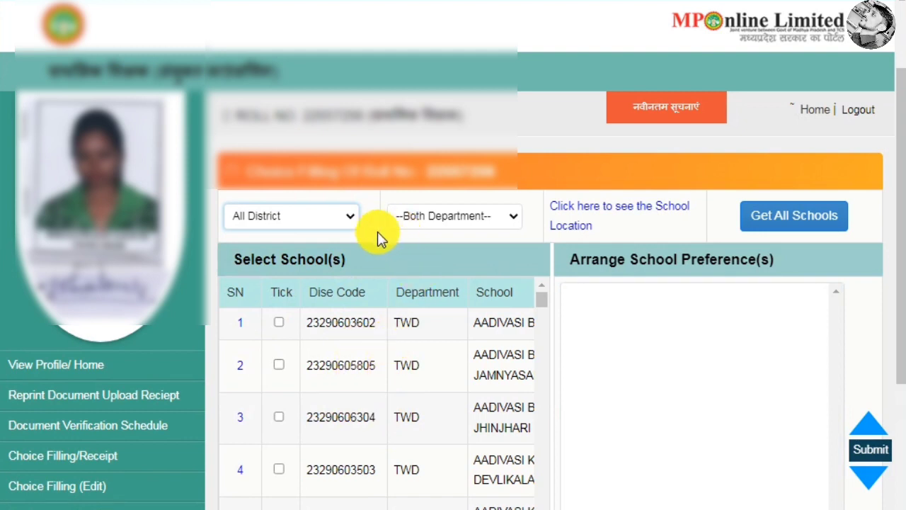
pyautogui.click(332, 215)
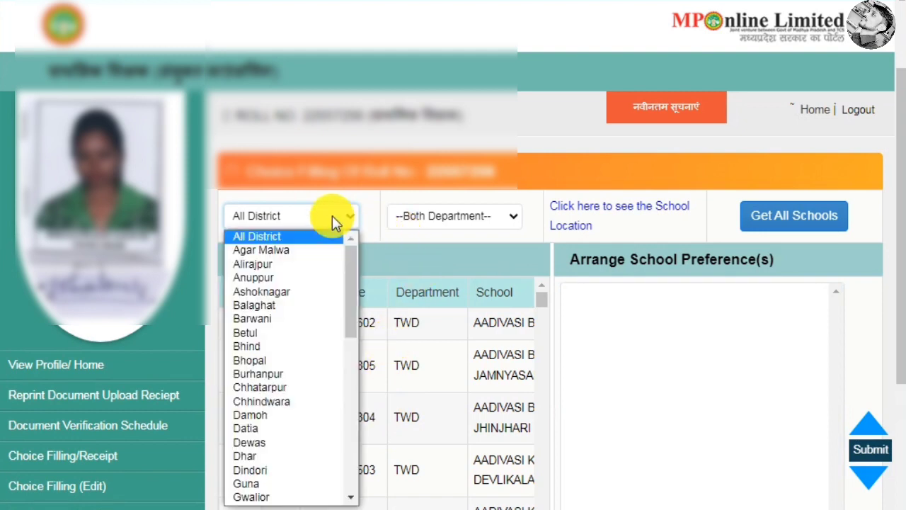
pyautogui.click(281, 361)
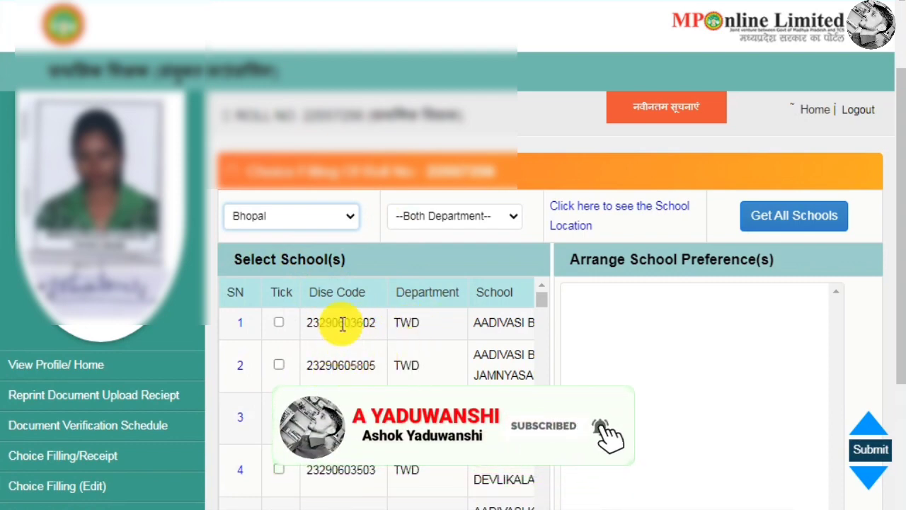
pyautogui.click(445, 219)
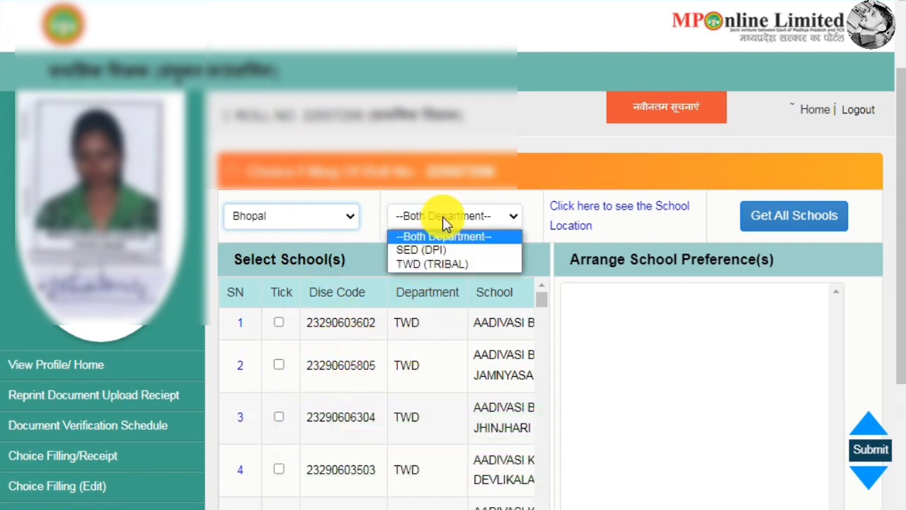
pyautogui.click(445, 273)
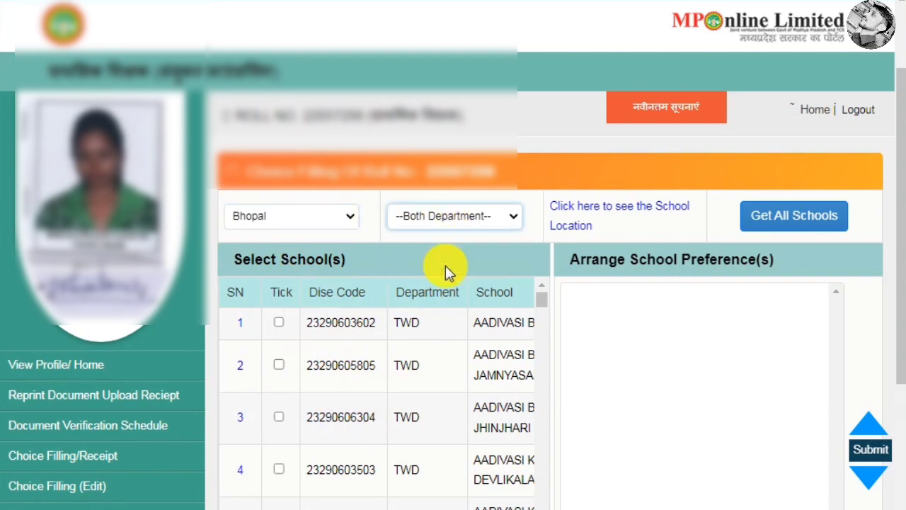
# Browse the all-district school list, checking serial numbers, departments and the full school name in row 3.
pyautogui.scroll(-2, 465, 242)
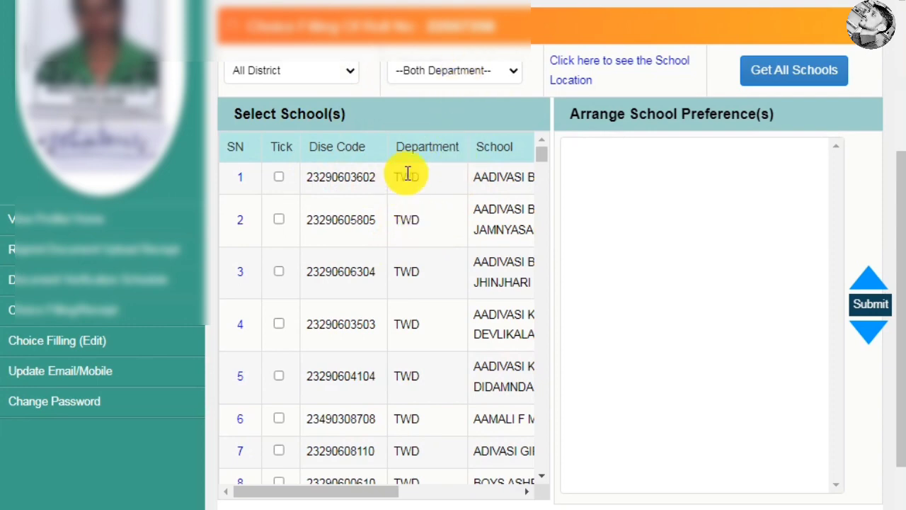
pyautogui.scroll(-5, 455, 282)
pyautogui.scroll(-20, 451, 275)
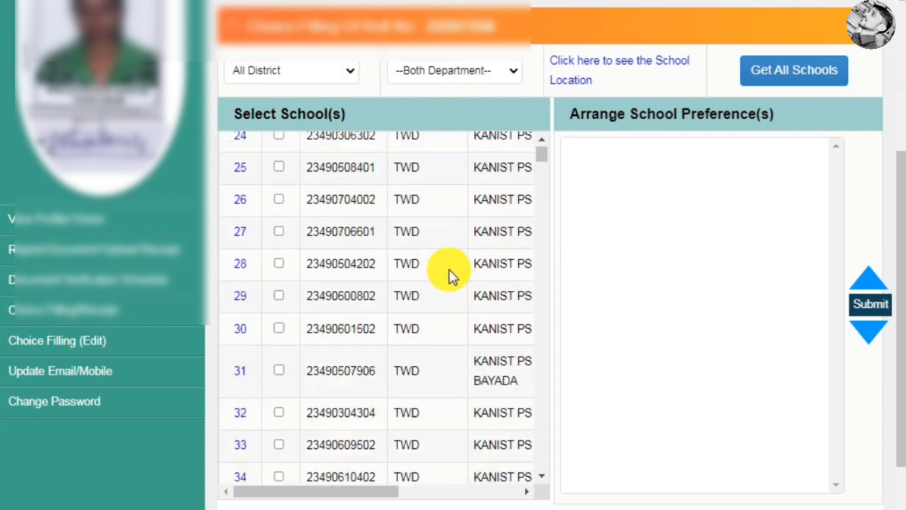
pyautogui.scroll(-20, 448, 267)
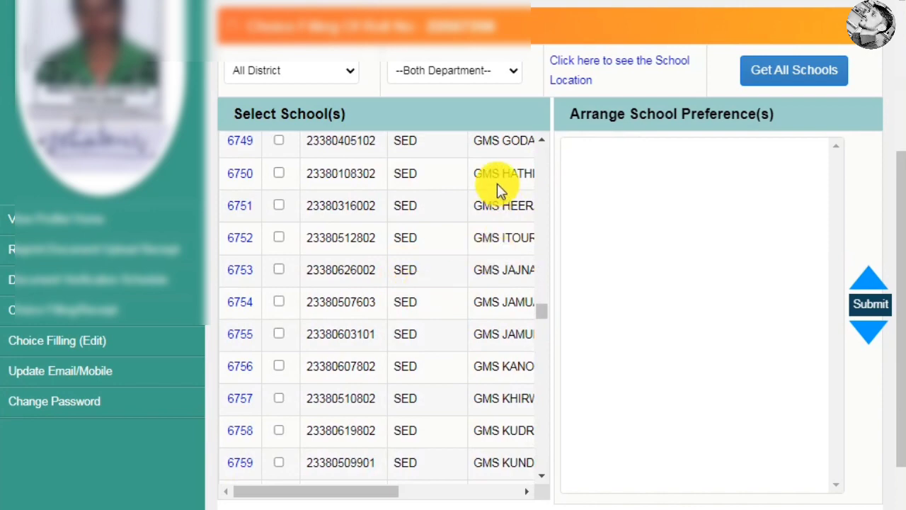
pyautogui.scroll(-3, 545, 305)
pyautogui.moveTo(542, 307); pyautogui.dragTo(546, 151)
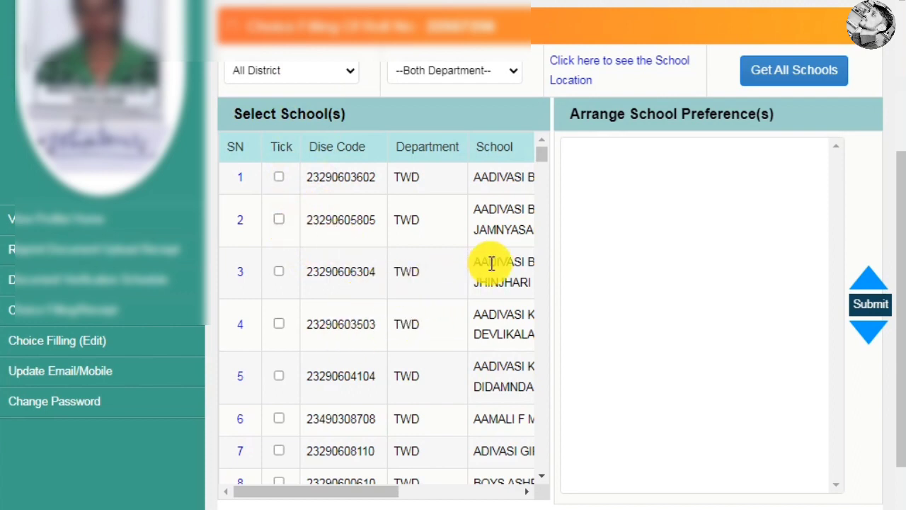
pyautogui.moveTo(475, 259); pyautogui.dragTo(517, 295)
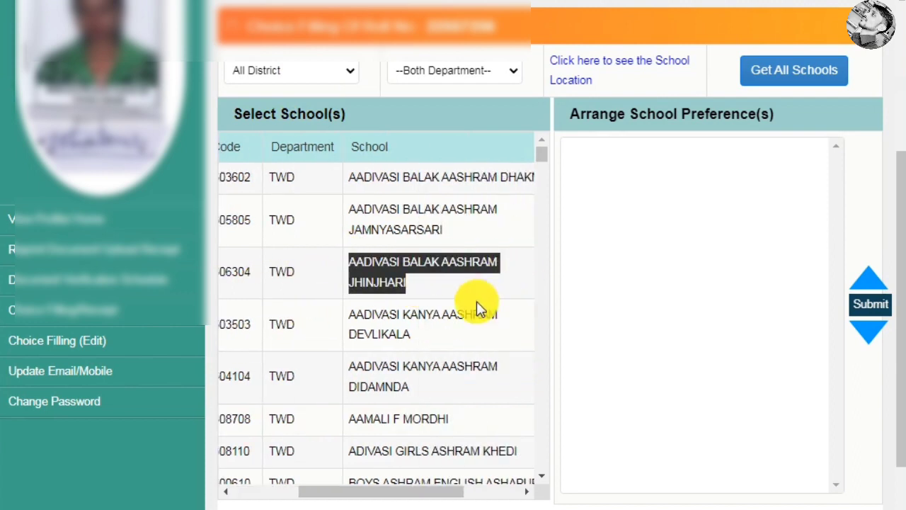
pyautogui.moveTo(414, 493); pyautogui.dragTo(322, 498)
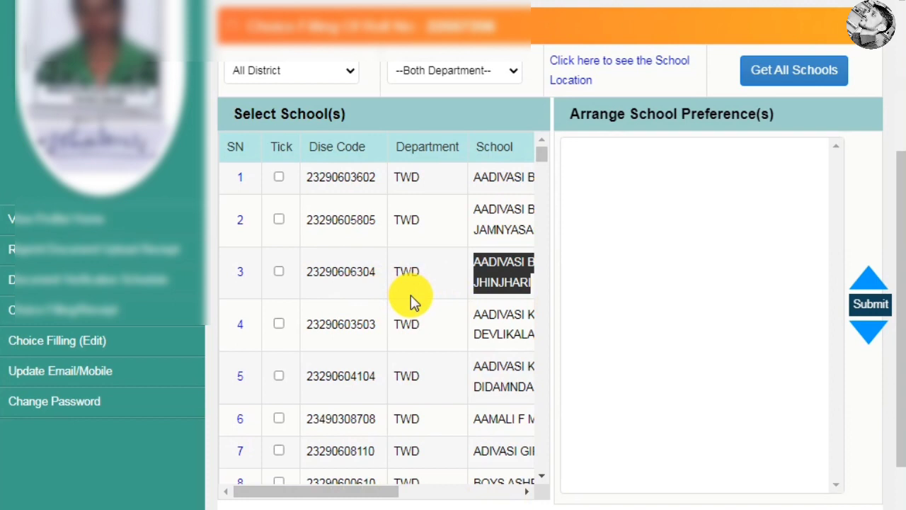
pyautogui.click(278, 219)
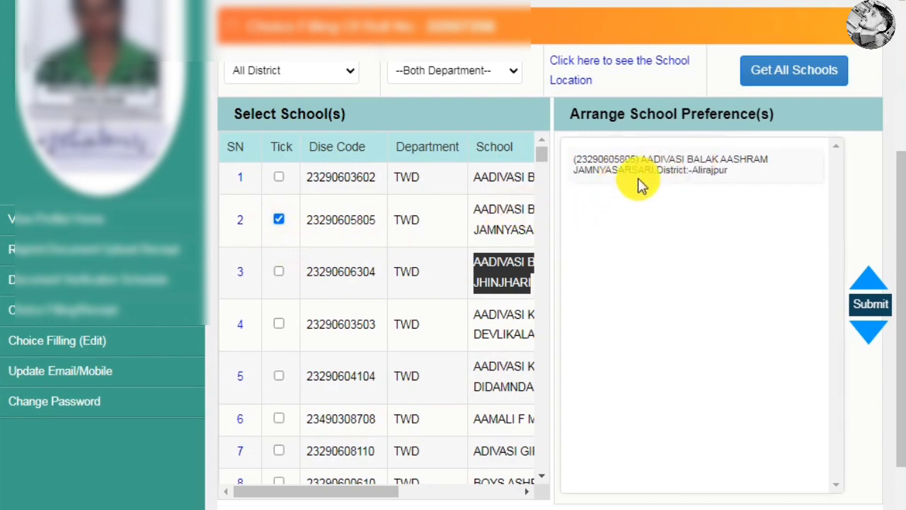
pyautogui.scroll(-4, 398, 293)
pyautogui.scroll(-15, 399, 294)
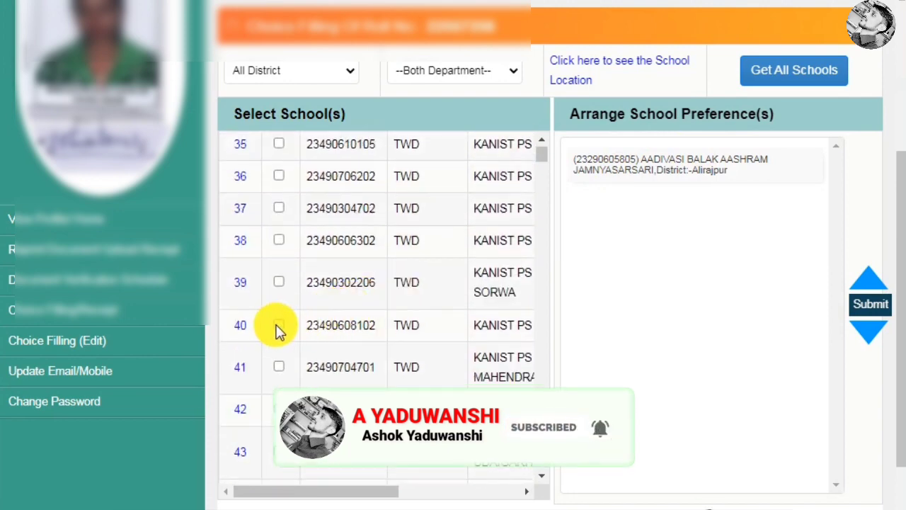
pyautogui.click(278, 325)
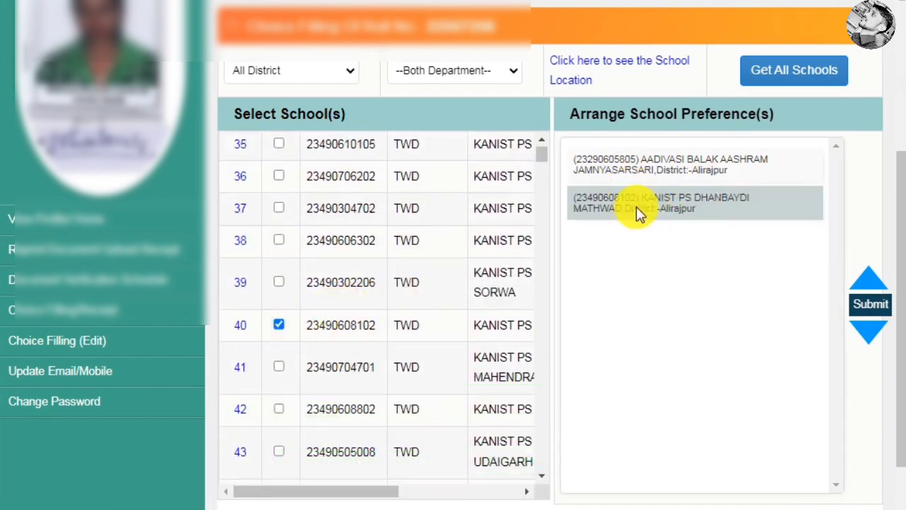
pyautogui.scroll(-10, 400, 315)
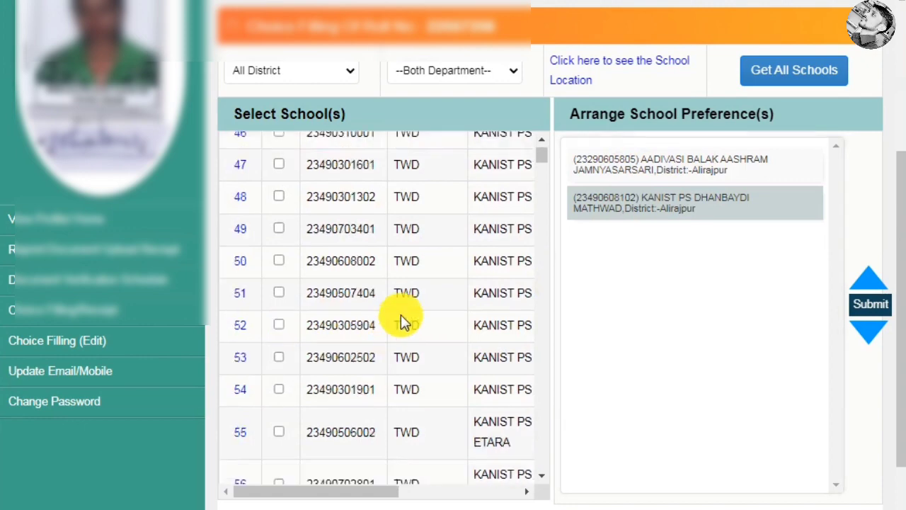
pyautogui.scroll(-20, 383, 311)
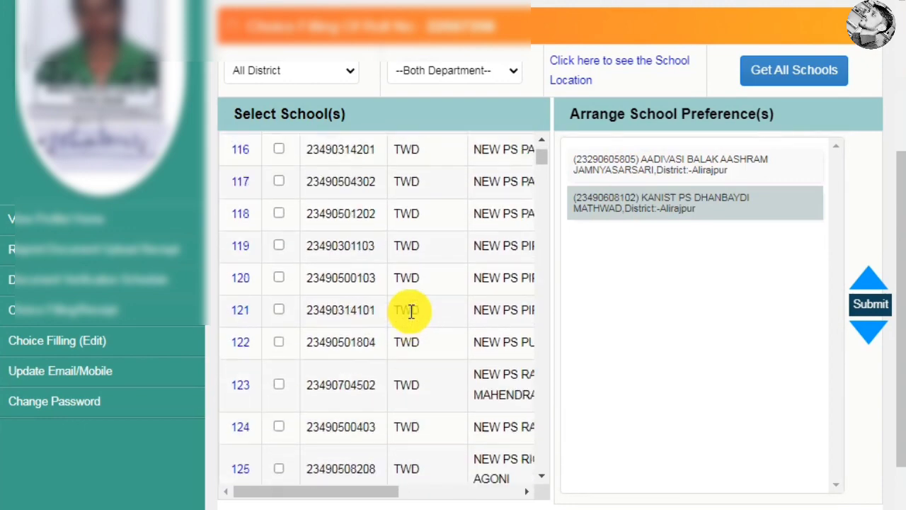
pyautogui.scroll(-10, 411, 311)
pyautogui.scroll(-15, 411, 310)
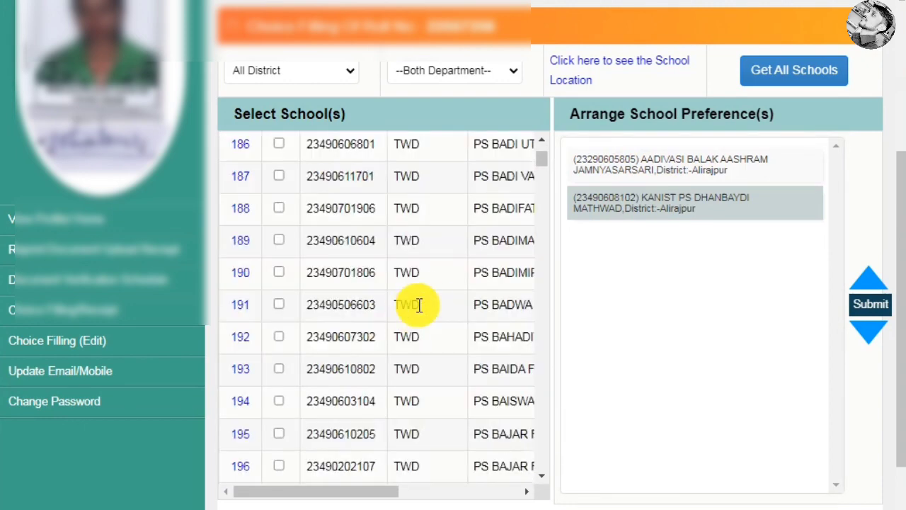
pyautogui.moveTo(540, 162); pyautogui.dragTo(542, 379)
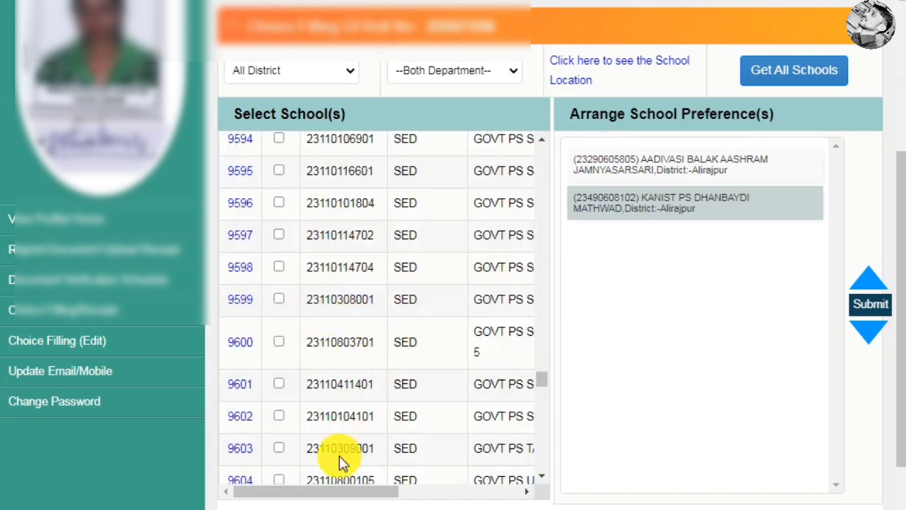
pyautogui.moveTo(318, 491)
pyautogui.mouseDown()
pyautogui.moveTo(403, 491)
pyautogui.moveTo(309, 493)
pyautogui.mouseUp()
pyautogui.click(485, 304)
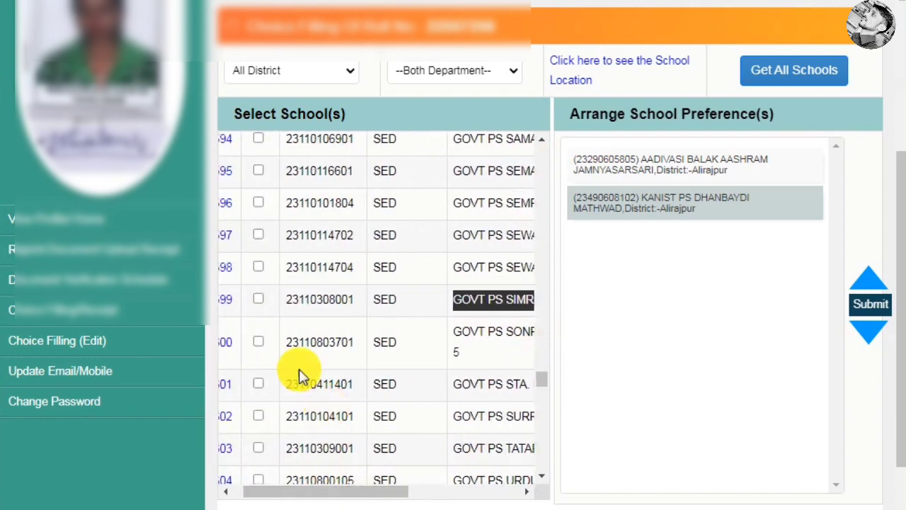
pyautogui.click(257, 298)
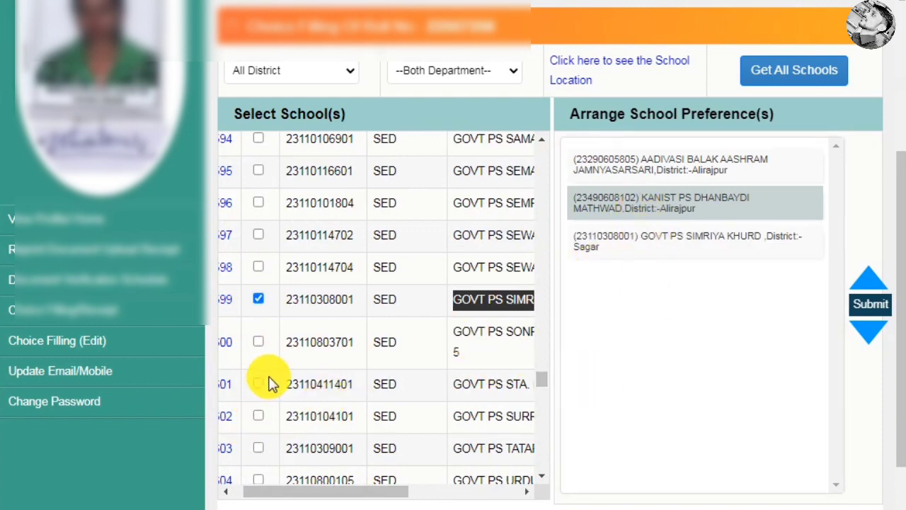
pyautogui.scroll(-10, 269, 380)
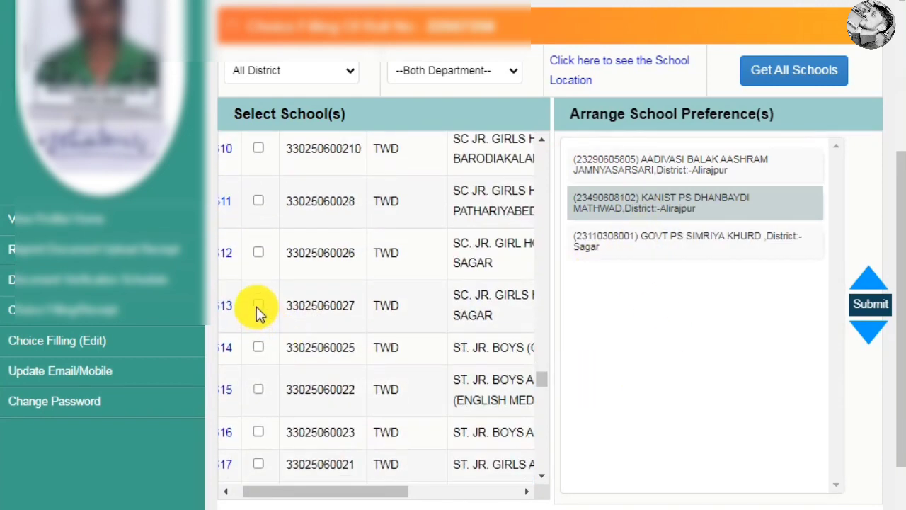
pyautogui.click(257, 305)
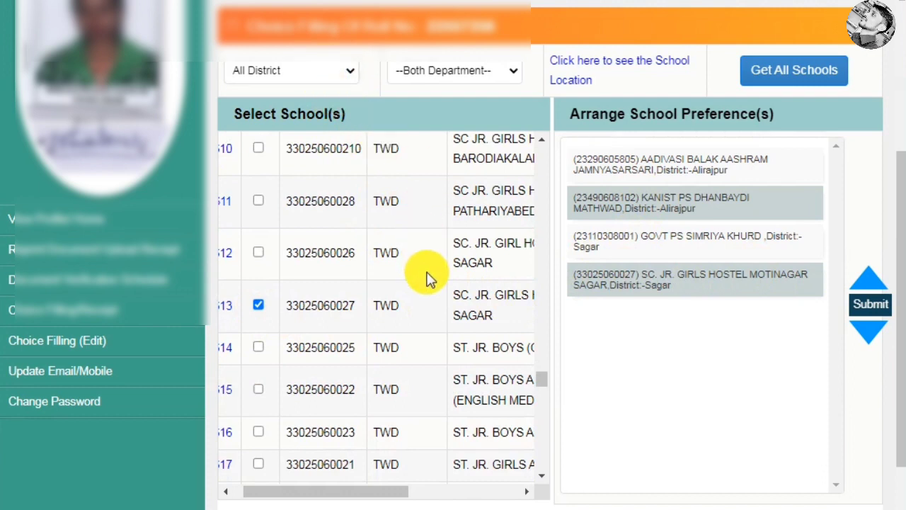
pyautogui.scroll(-8, 304, 311)
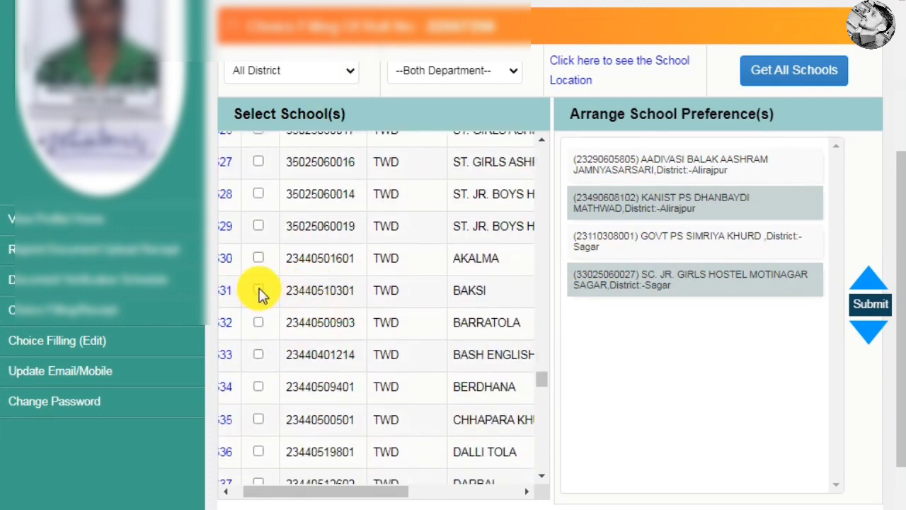
pyautogui.click(258, 290)
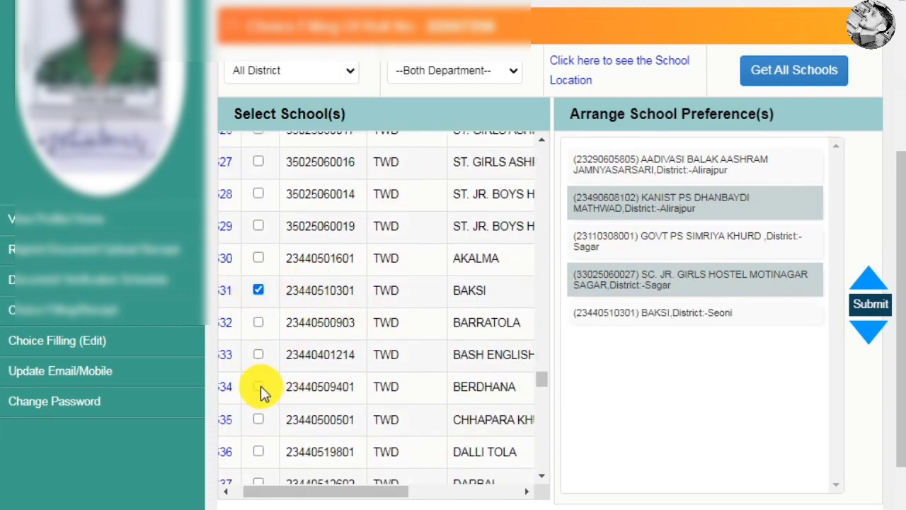
pyautogui.click(303, 375)
pyautogui.scroll(-3, 318, 374)
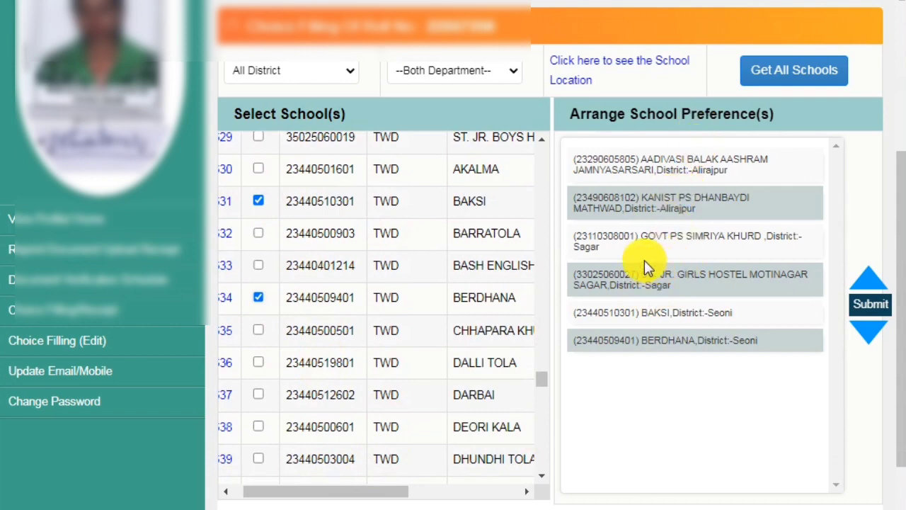
# Rearrange the school preference order so that BERDHANA comes first and BAKSI comes last.
pyautogui.click(635, 312)
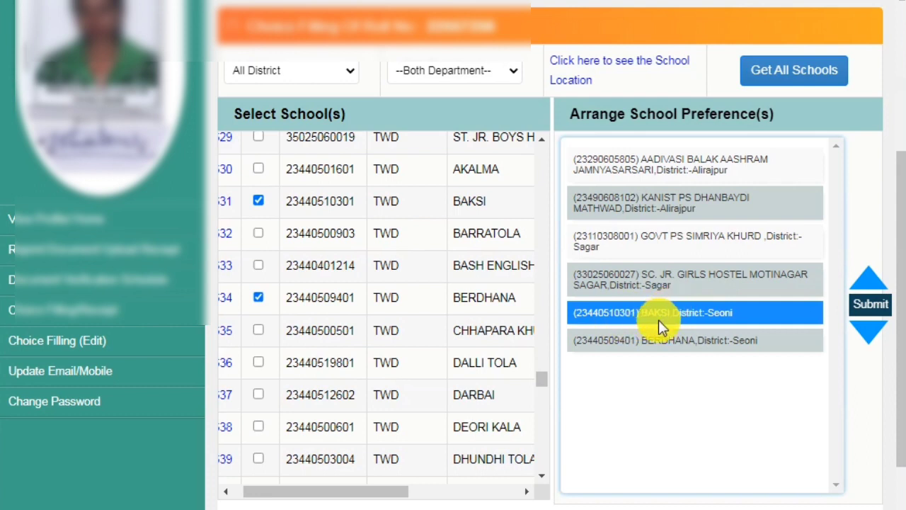
pyautogui.click(866, 278)
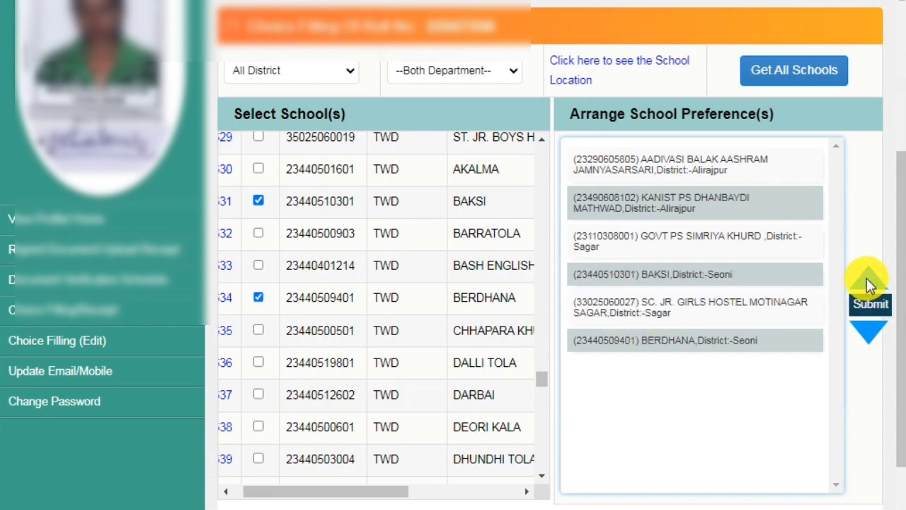
pyautogui.click(866, 278)
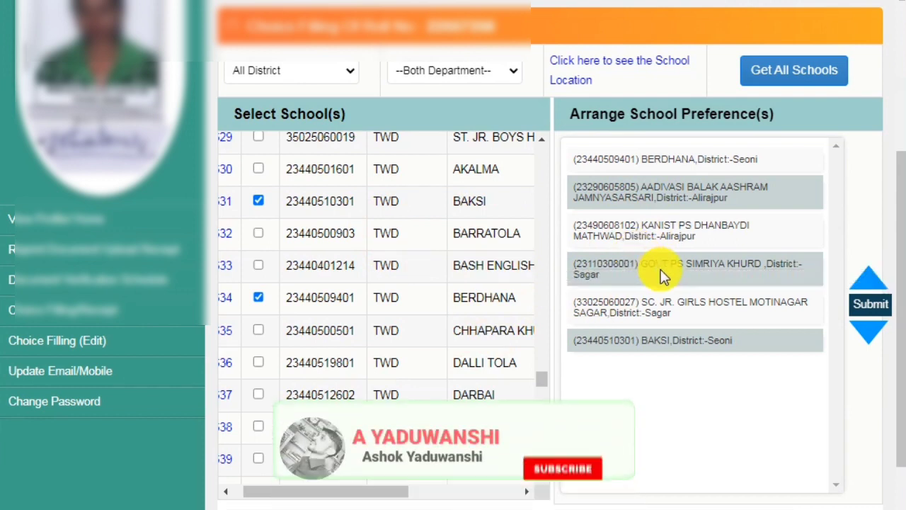
# Submit the arranged school choices and save the preferences.
pyautogui.click(865, 312)
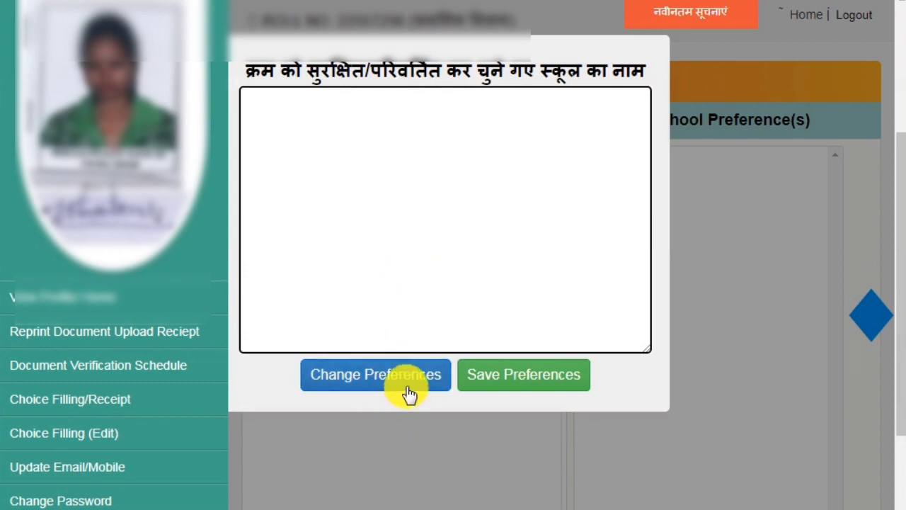
pyautogui.click(541, 375)
# Review the selected schools list, the fee details and the note about OTP verification and payment.
pyautogui.scroll(-1, 476, 113)
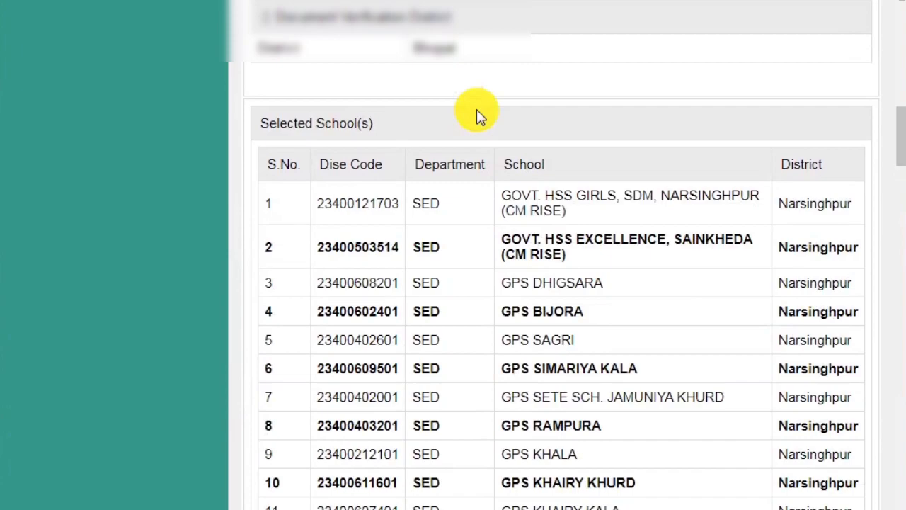
pyautogui.scroll(-10, 421, 182)
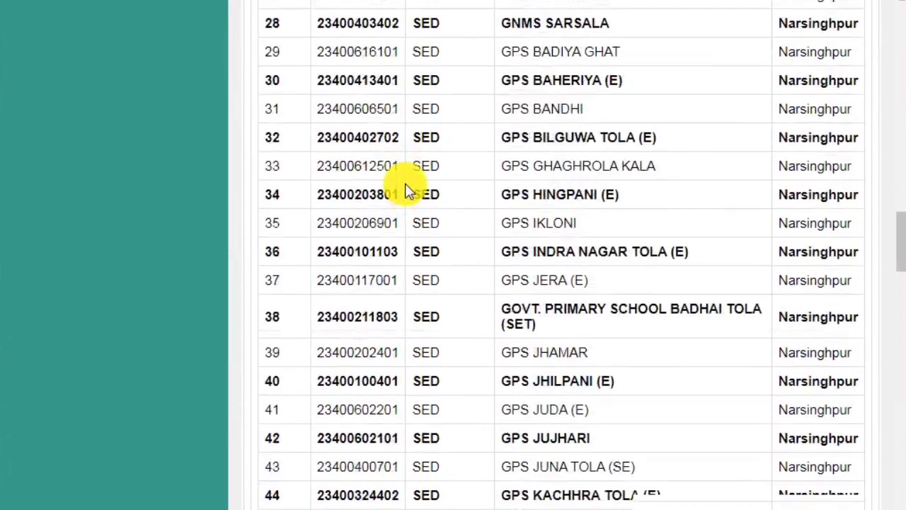
pyautogui.scroll(-20, 408, 191)
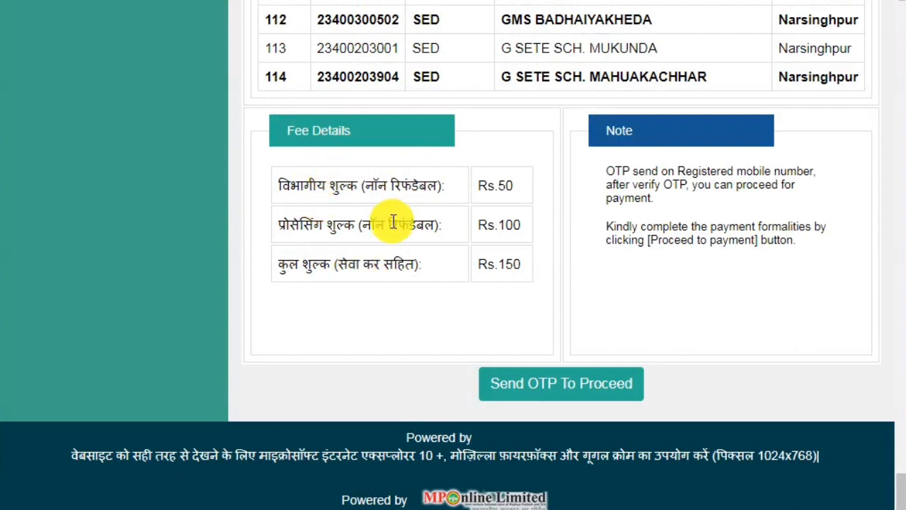
pyautogui.moveTo(290, 185); pyautogui.dragTo(530, 237)
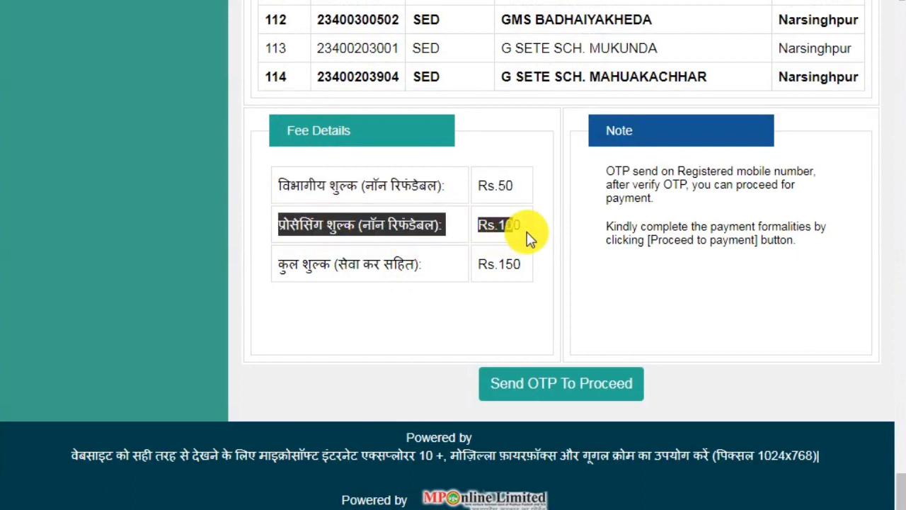
pyautogui.moveTo(288, 264); pyautogui.dragTo(531, 276)
pyautogui.click(531, 276)
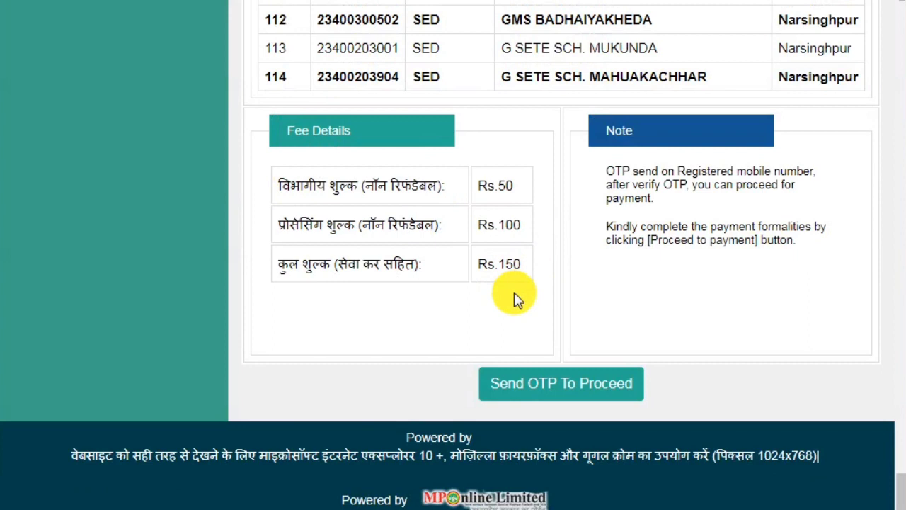
pyautogui.moveTo(606, 173); pyautogui.dragTo(798, 190)
pyautogui.click(799, 190)
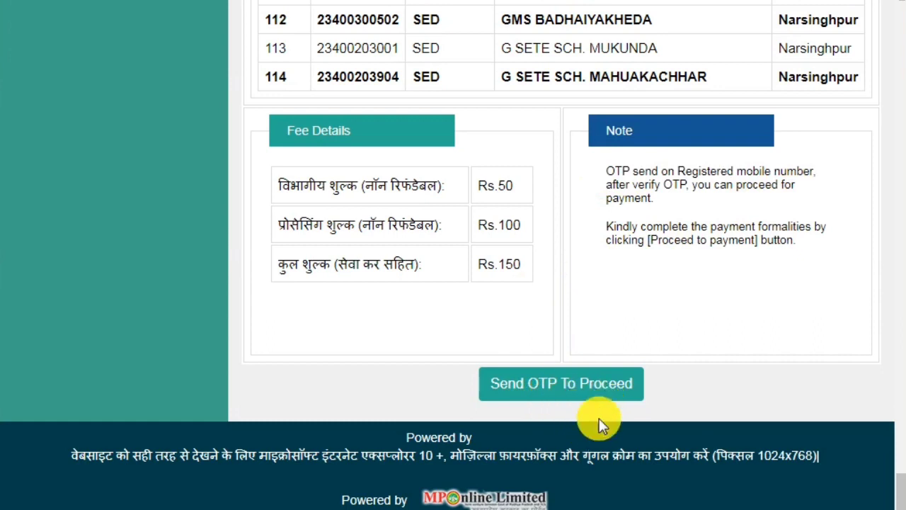
# Send the OTP to the registered mobile number and activate the OTP entry field.
pyautogui.click(584, 385)
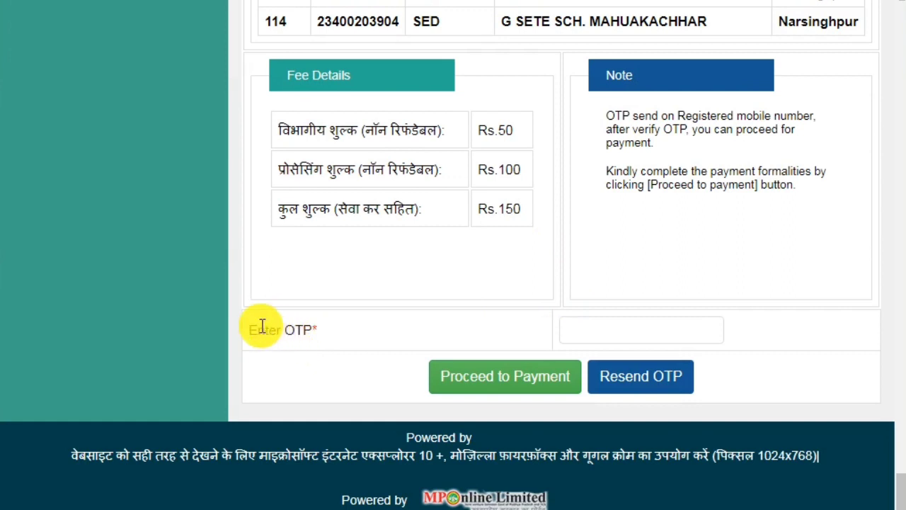
pyautogui.moveTo(248, 330); pyautogui.dragTo(318, 330)
pyautogui.click(613, 329)
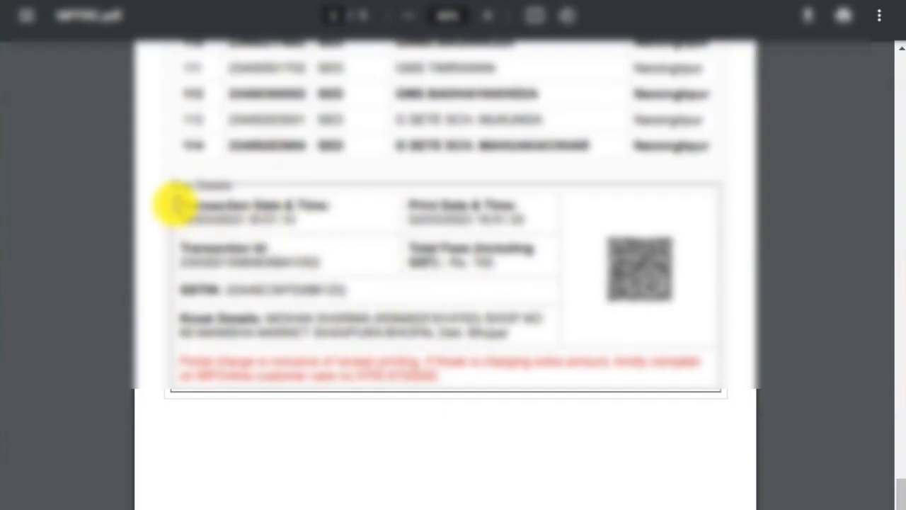
# Examine the transaction and fee details and the QR code at the end of the PDF receipt.
pyautogui.moveTo(175, 205); pyautogui.dragTo(601, 252)
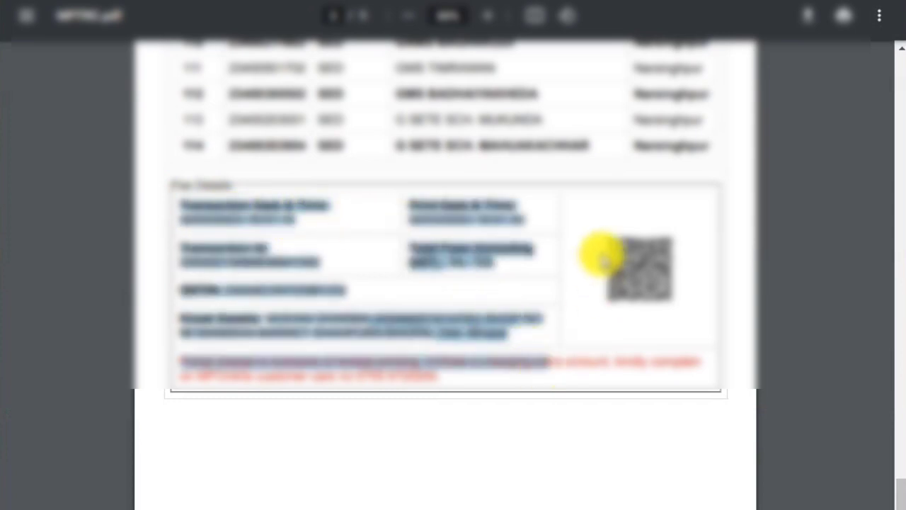
pyautogui.click(627, 289)
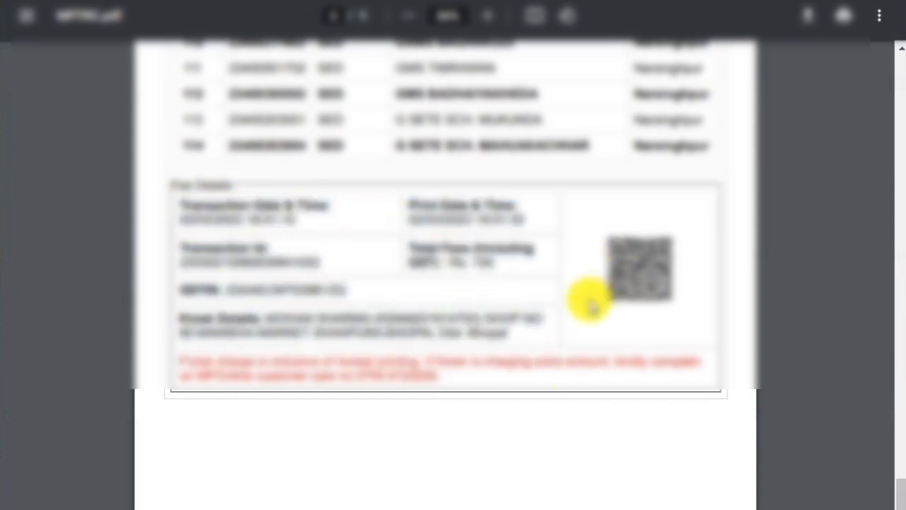